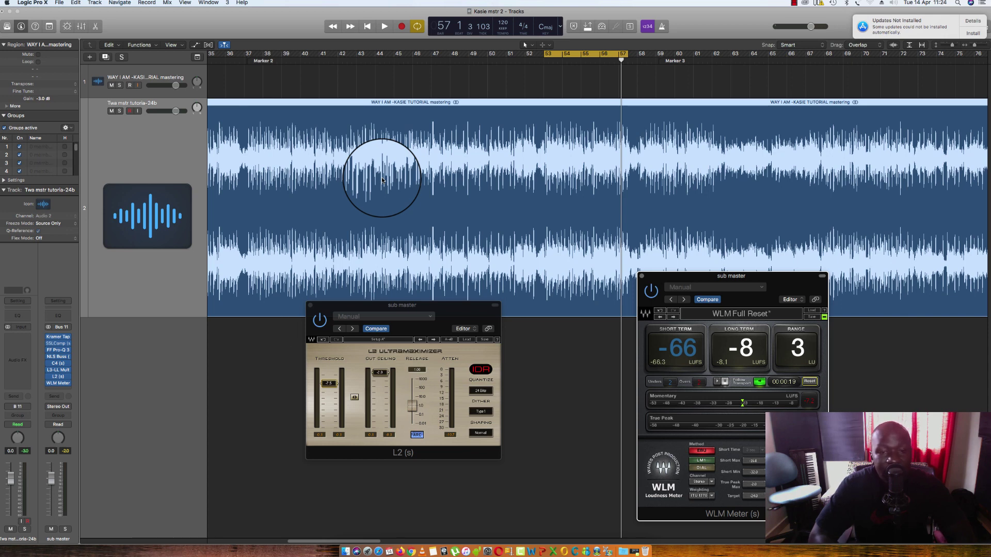
Close the sub master's L2 UltraMaximizer window so only the WLM meter stays open.
click(310, 305)
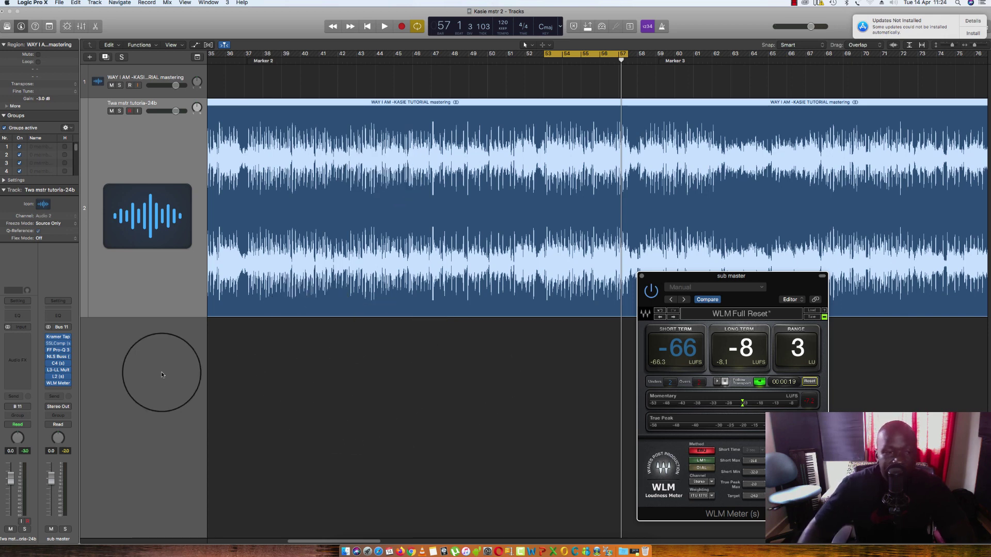
Open the sub master's L3-LL Multimaximizer, position its window, and set Out Ceiling to 0.0.
click(57, 370)
drag(198, 35, 547, 160)
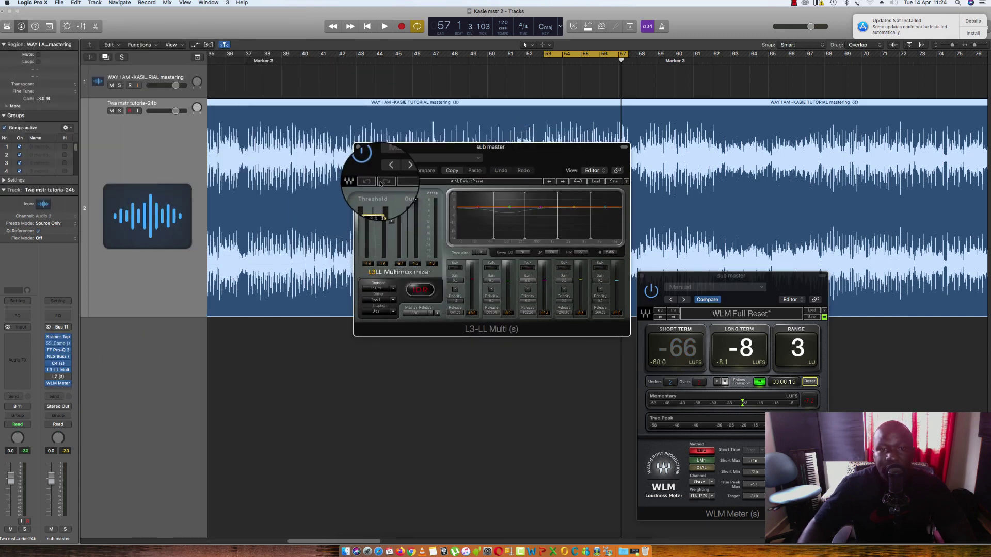
drag(407, 203, 416, 201)
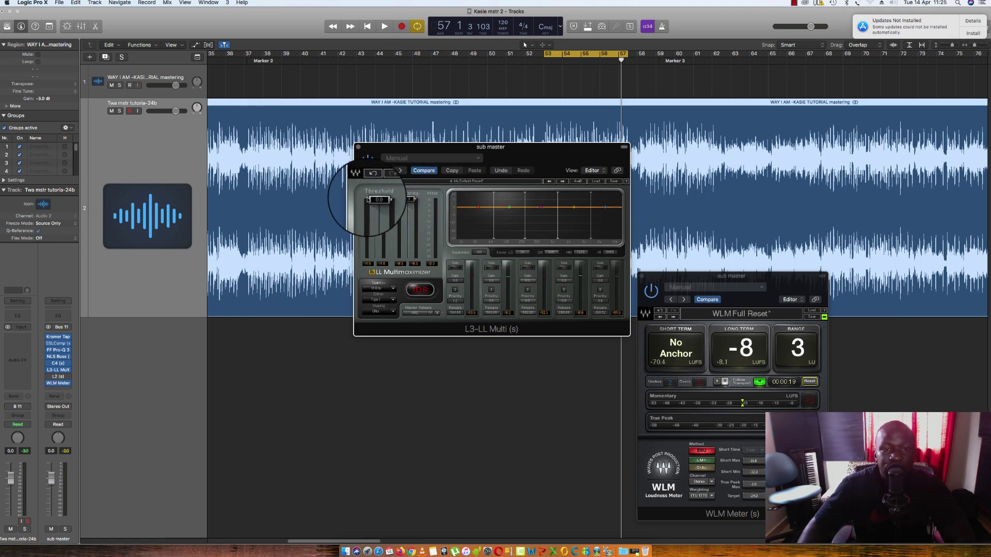
click(372, 199)
click(407, 200)
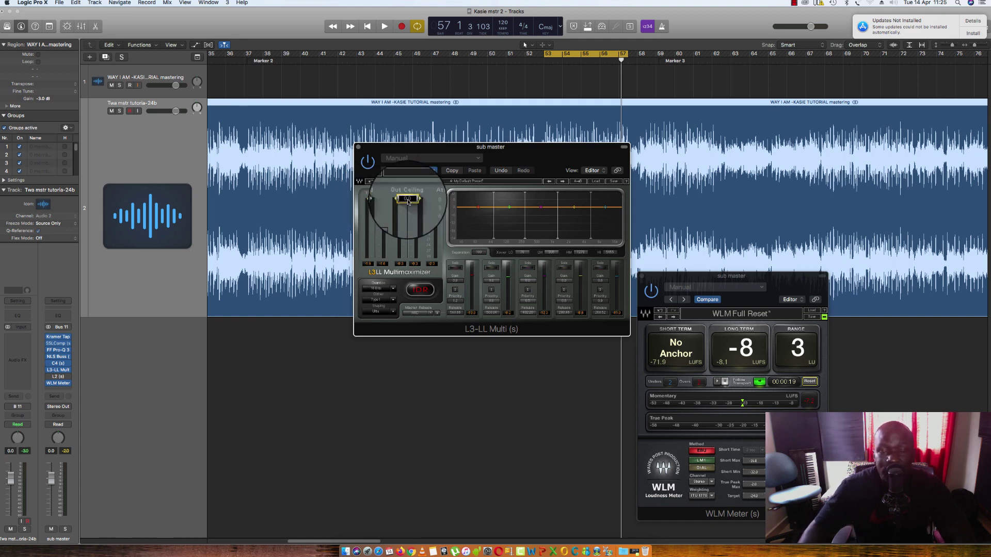
drag(542, 147, 578, 201)
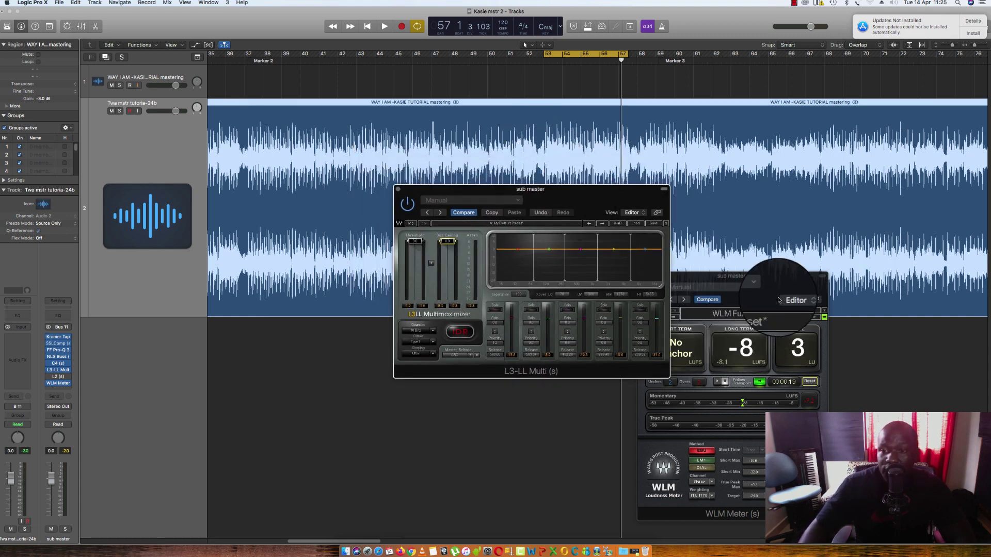
Arrange the L3-LL and WLM windows side by side and play the song to measure -9 LUFS.
drag(781, 281, 843, 216)
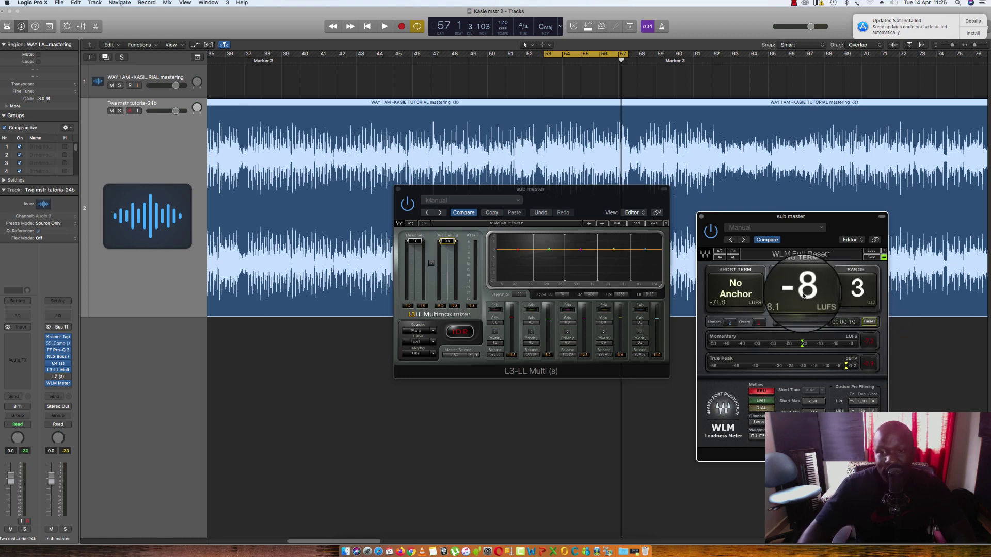
drag(576, 197, 548, 273)
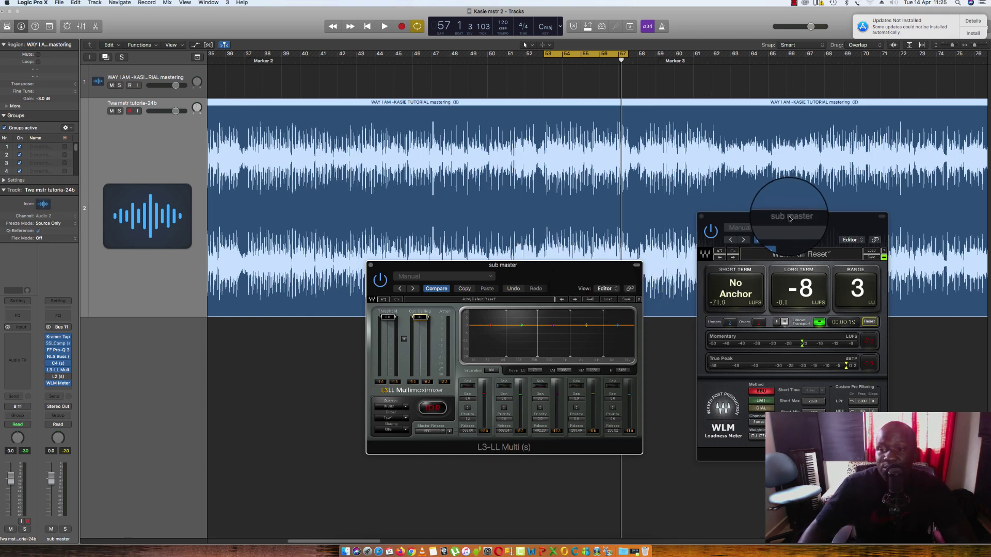
drag(838, 222, 839, 227)
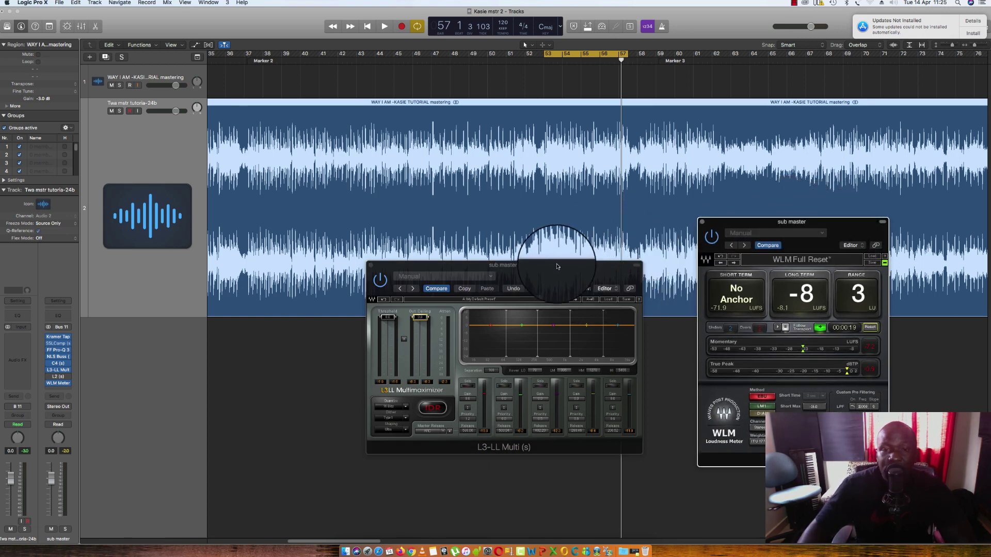
drag(554, 265, 564, 252)
key(space)
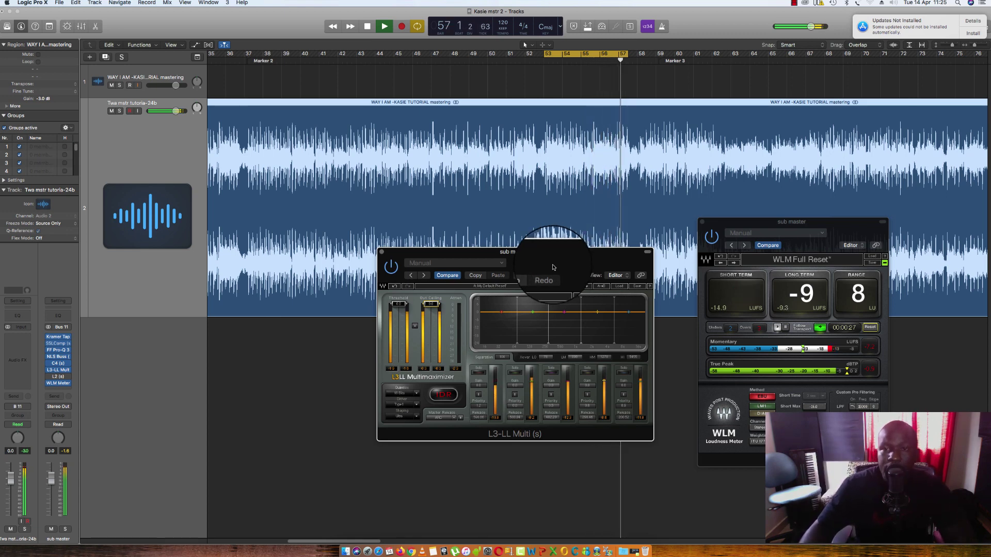
Stop playback at bar 57 with WLM at -9 LUFS and 8 LU, then reposition the L3-LL window.
key(space)
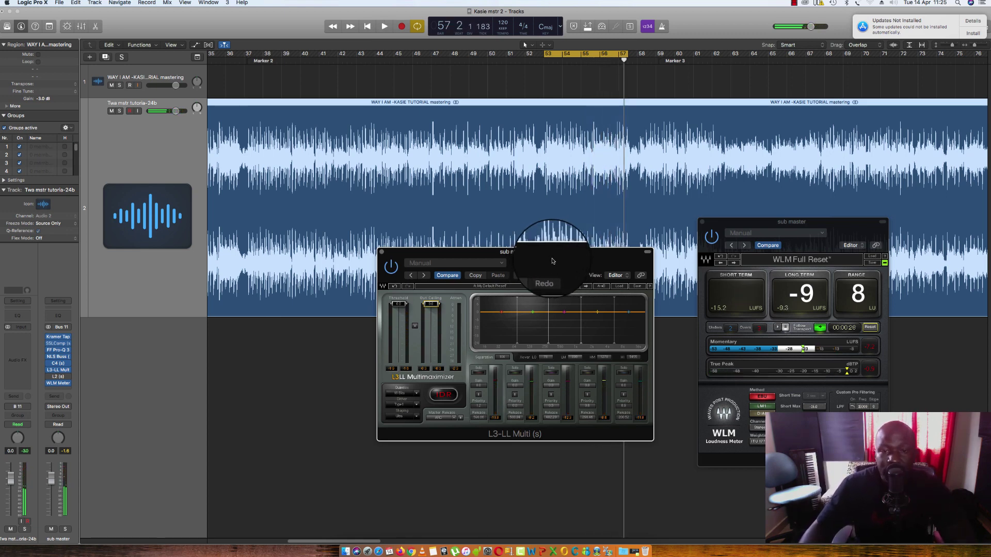
drag(552, 253, 582, 247)
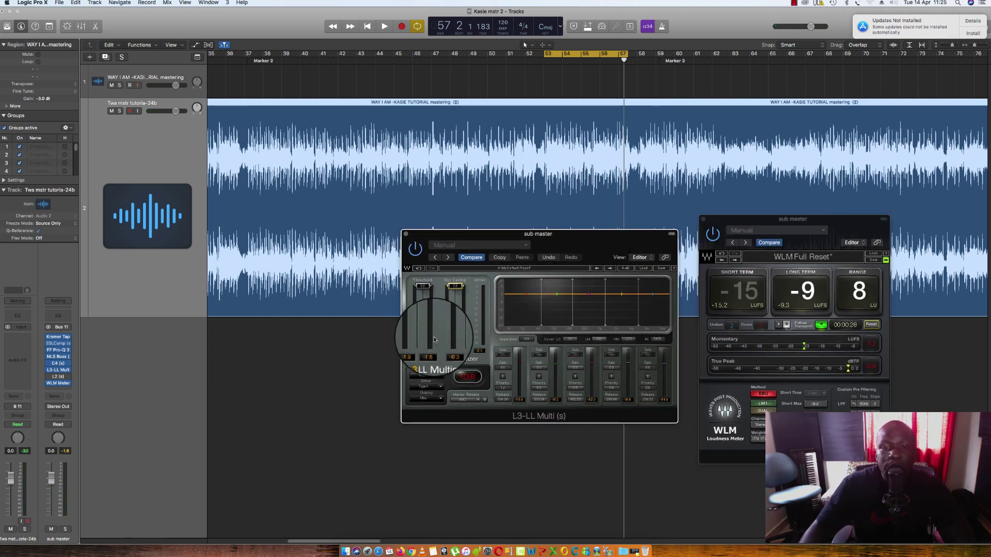
drag(580, 234, 542, 237)
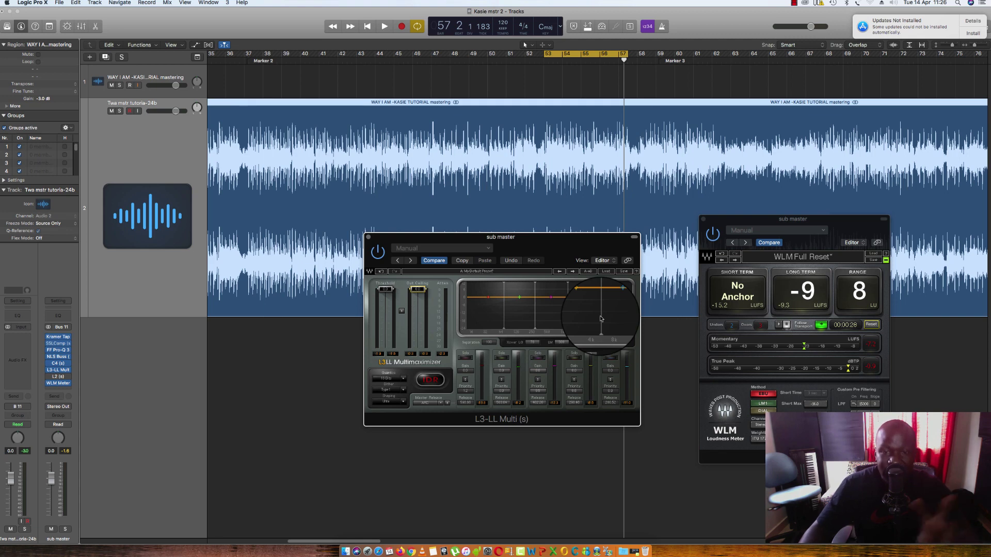
drag(529, 237, 565, 239)
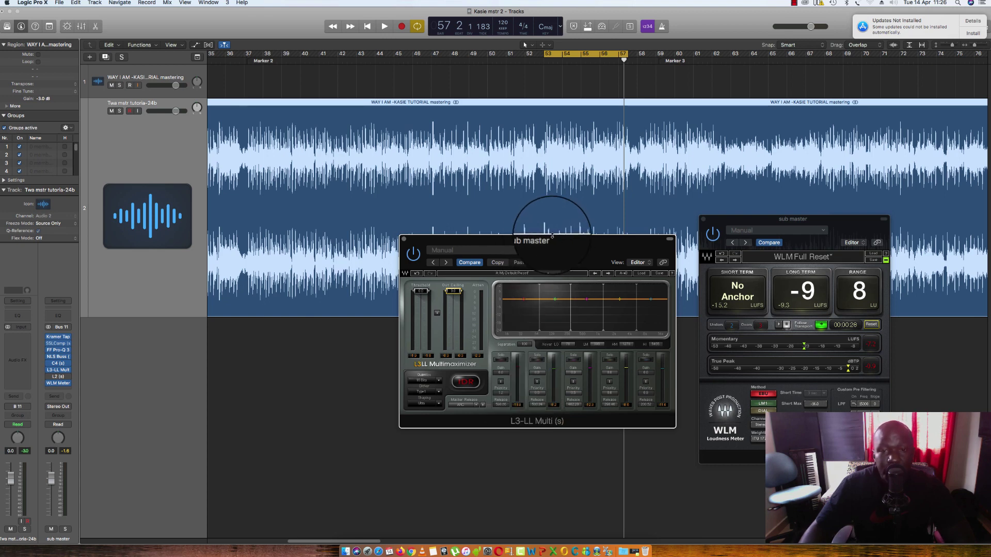
drag(559, 239, 565, 246)
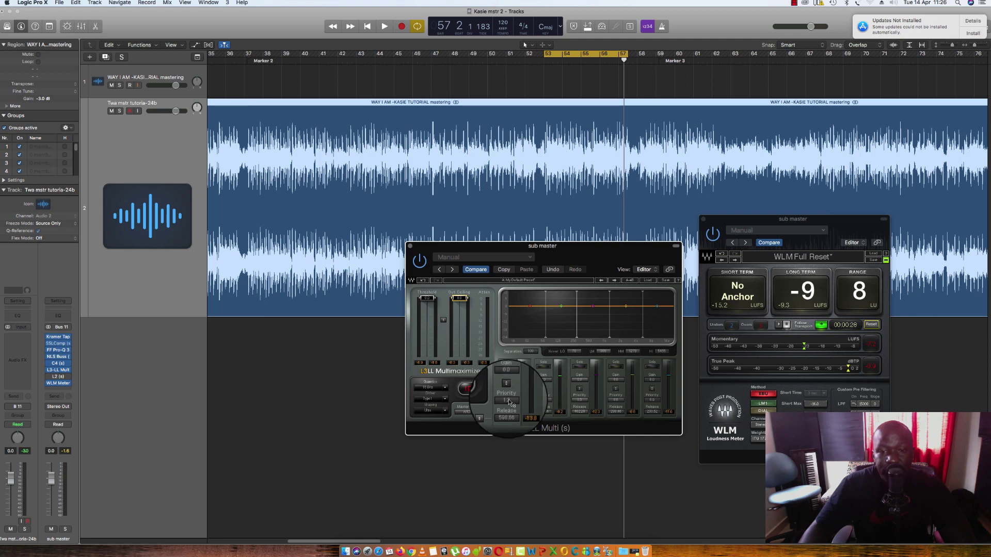
Play the song with L3-LL Band 1 soloed, then stop and unsolo it.
click(508, 367)
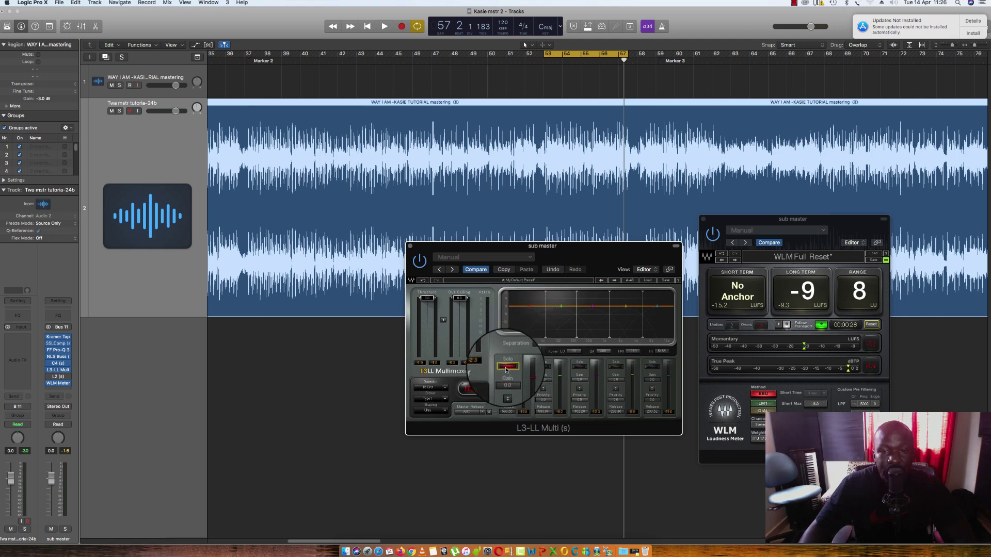
key(space)
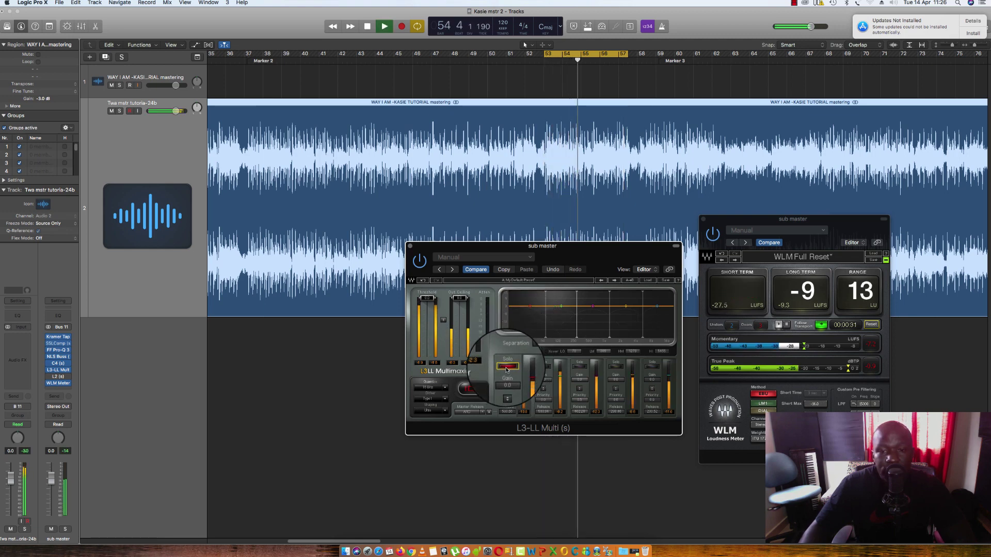
key(space)
click(507, 368)
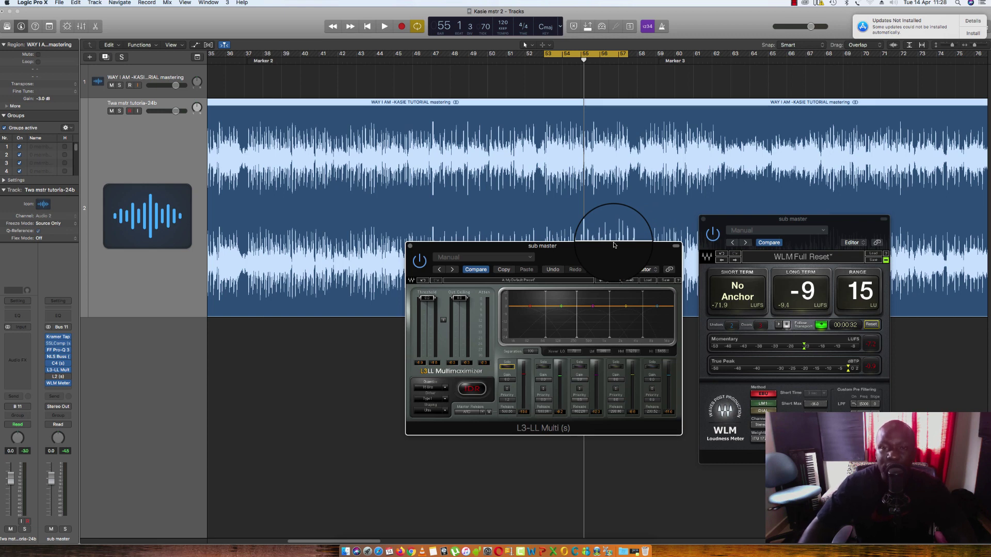
Nudge the L3-LL Multi window into place beside the WLM meter reading -9 LUFS long-term.
drag(583, 247, 591, 241)
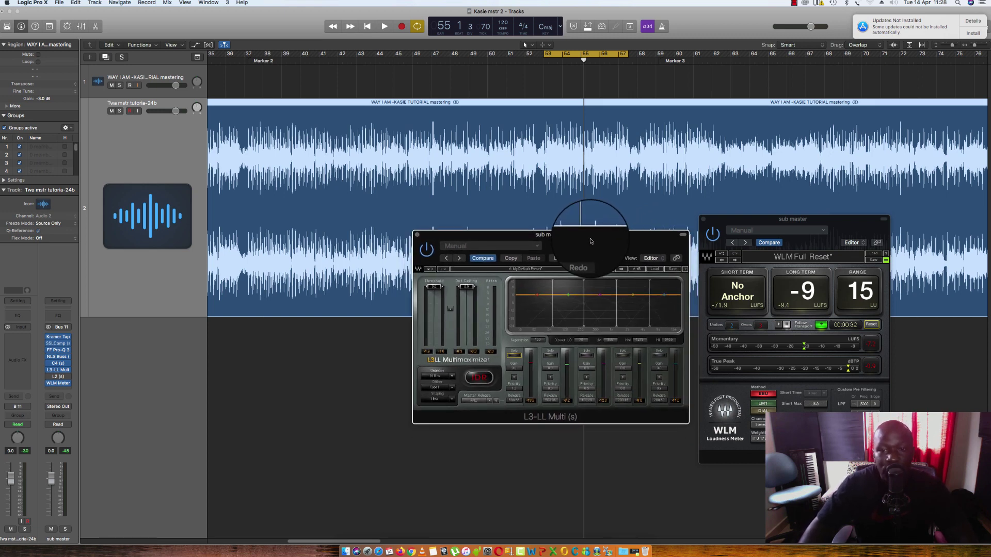
drag(591, 241, 590, 250)
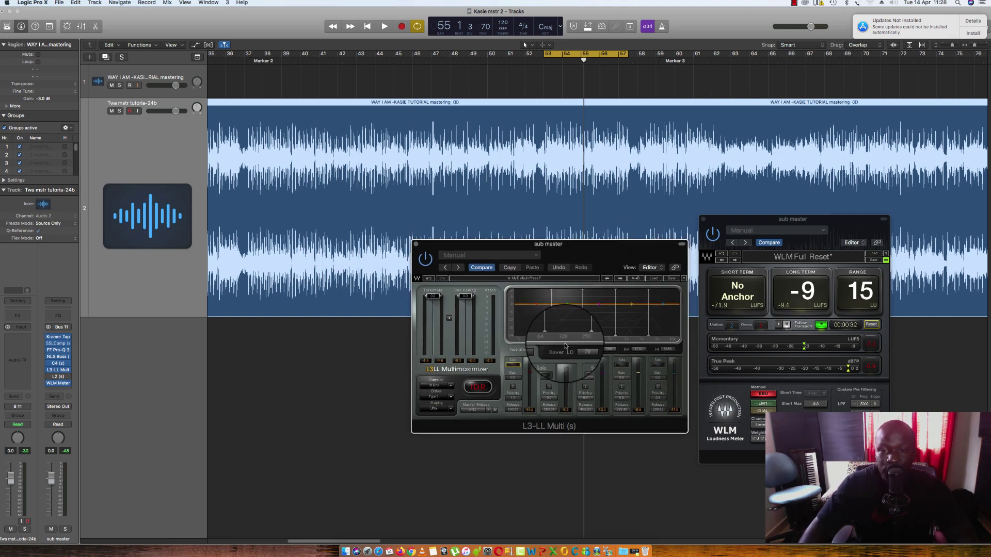
drag(597, 256, 605, 248)
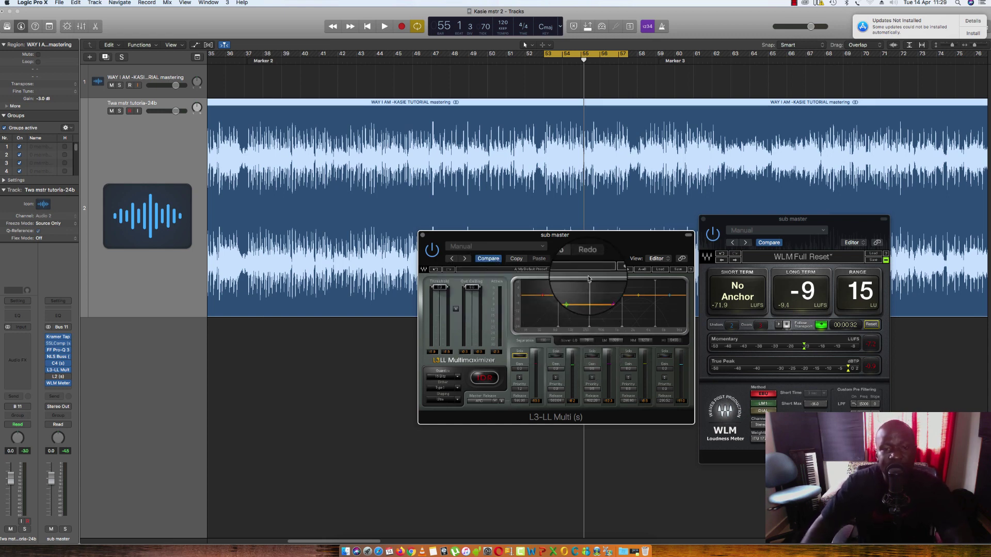
Play from bar 53 with Band 1 soloed, then unsolo it and replay the full mix.
drag(592, 249, 592, 244)
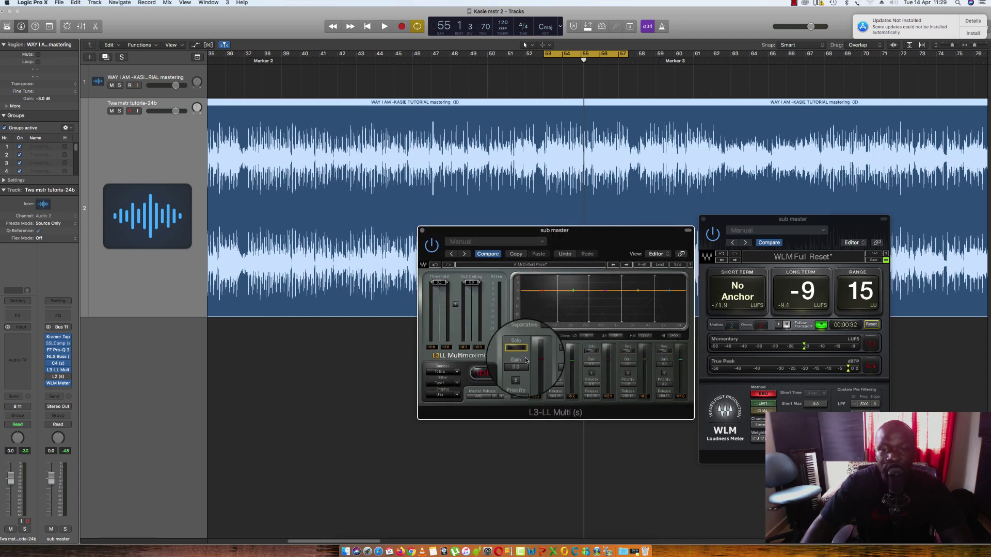
key(space)
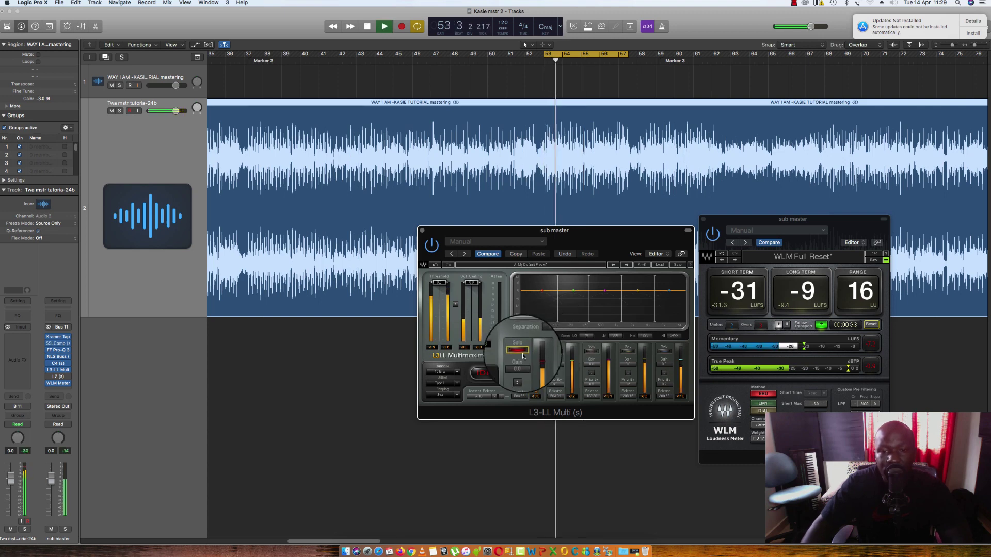
click(521, 353)
key(space)
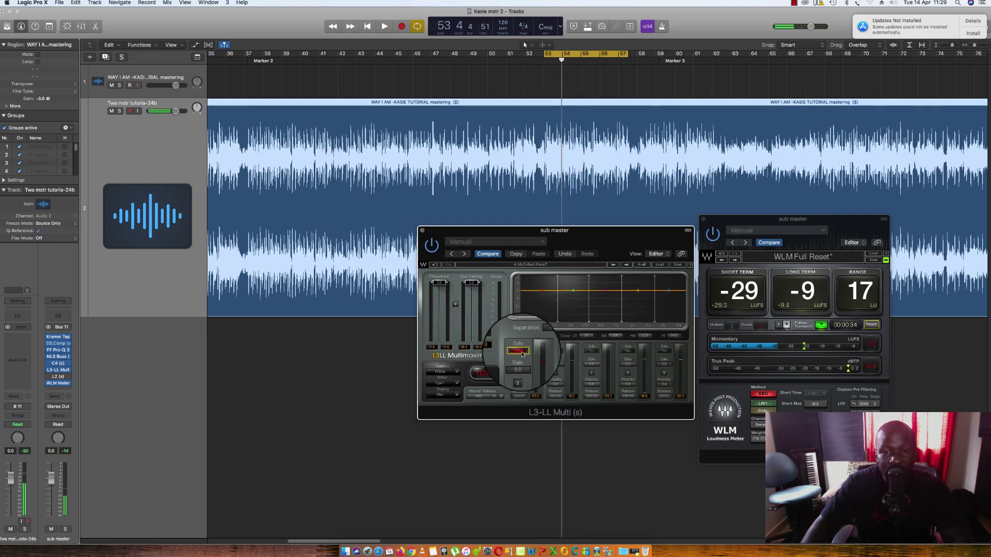
click(520, 353)
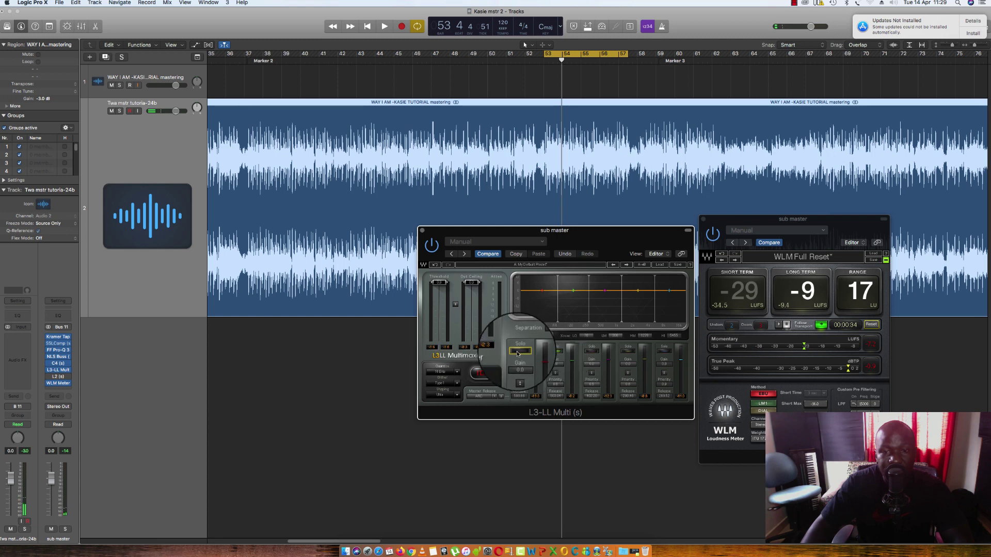
key(space)
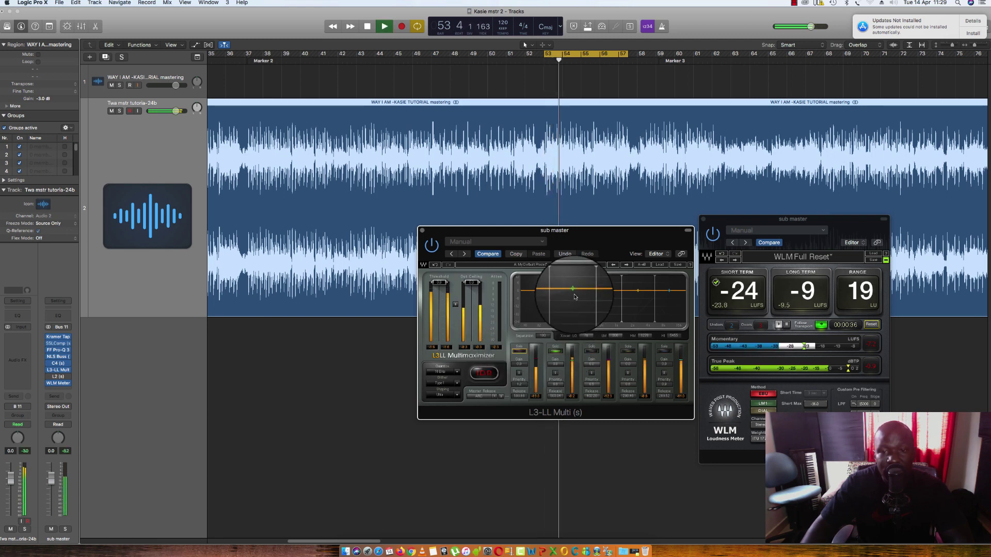
key(space)
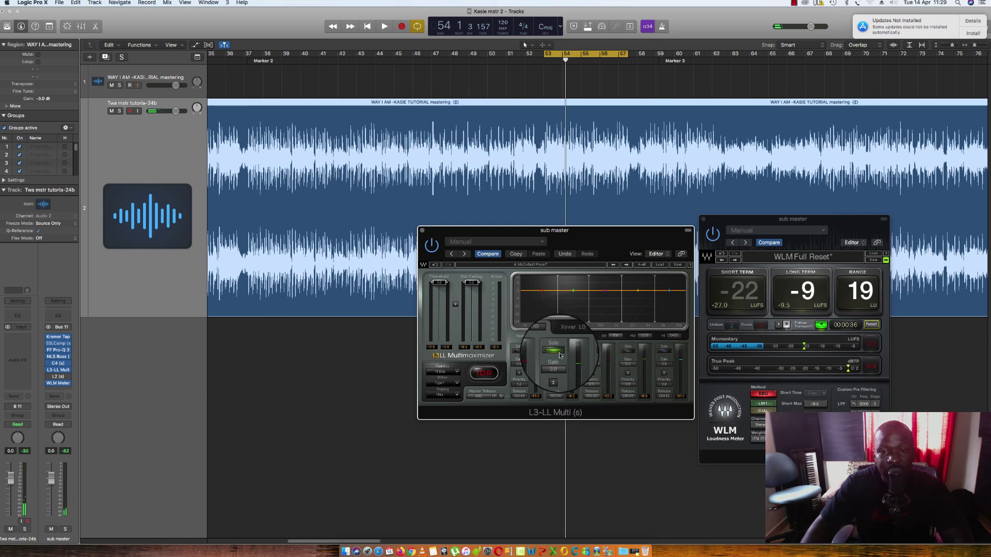
key(space)
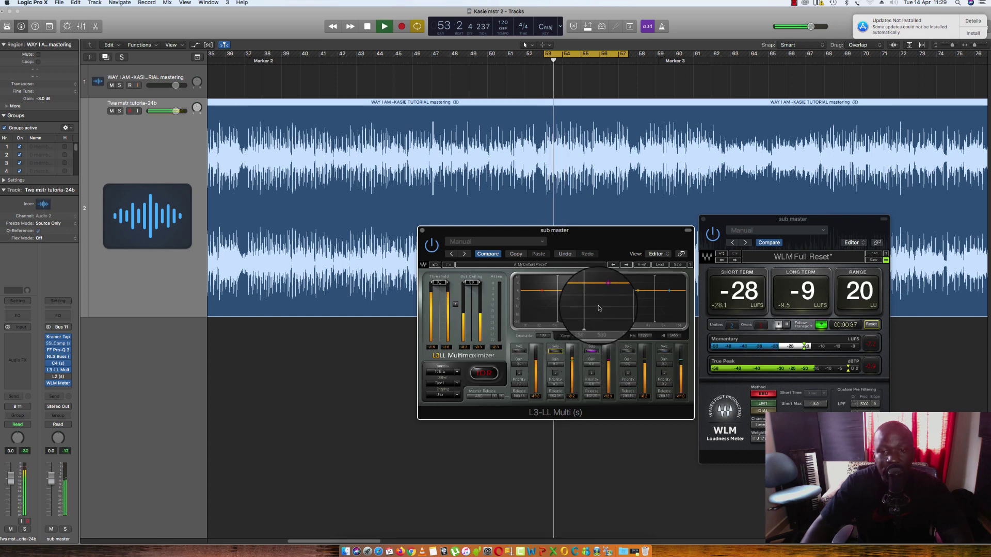
key(space)
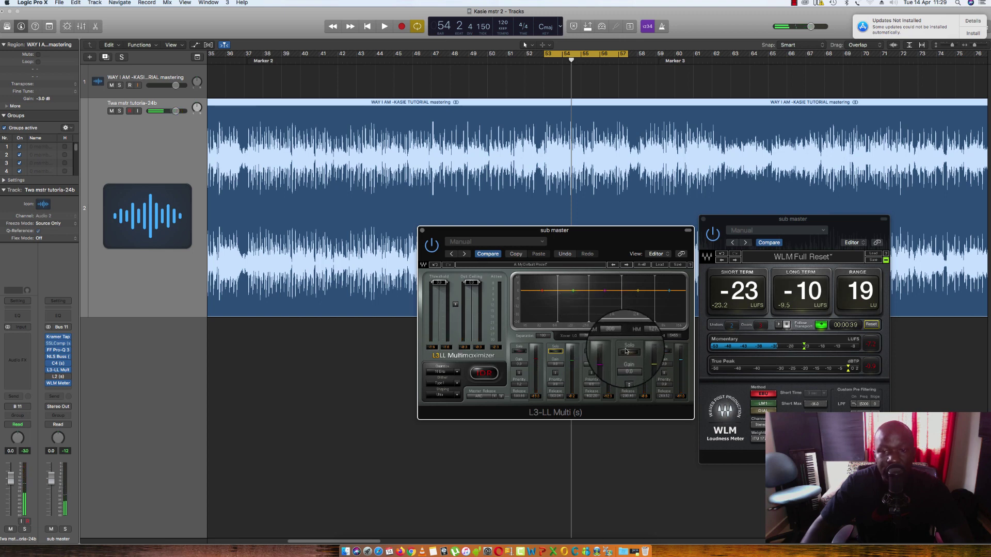
Audition bands 4 and 5 soloed in turn from bar 53, ending at -10 LUFS long-term.
click(628, 353)
key(space)
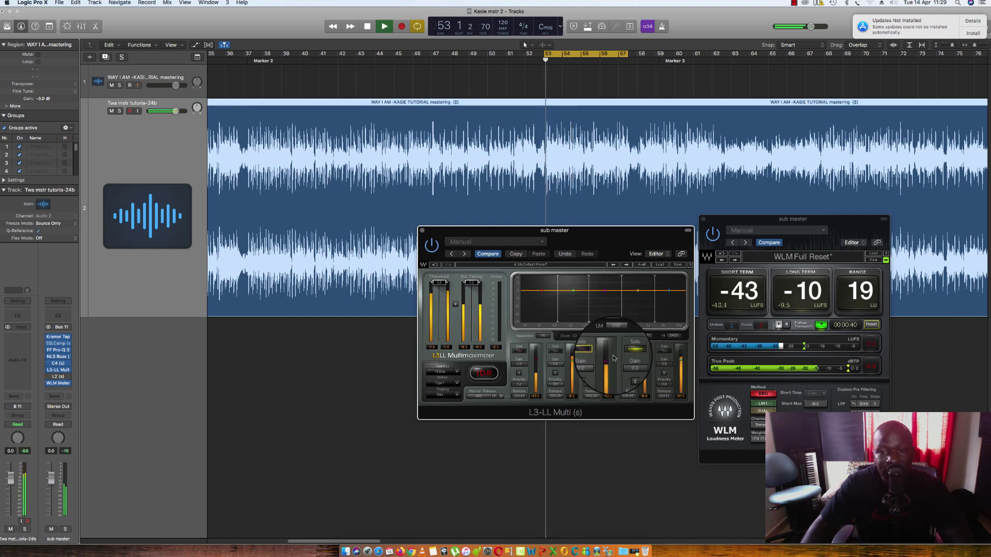
key(space)
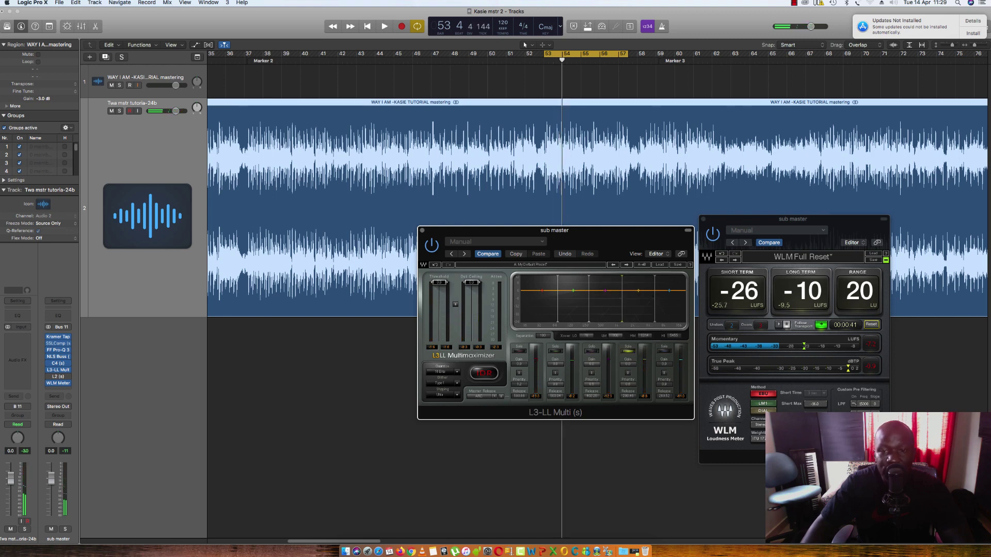
click(667, 347)
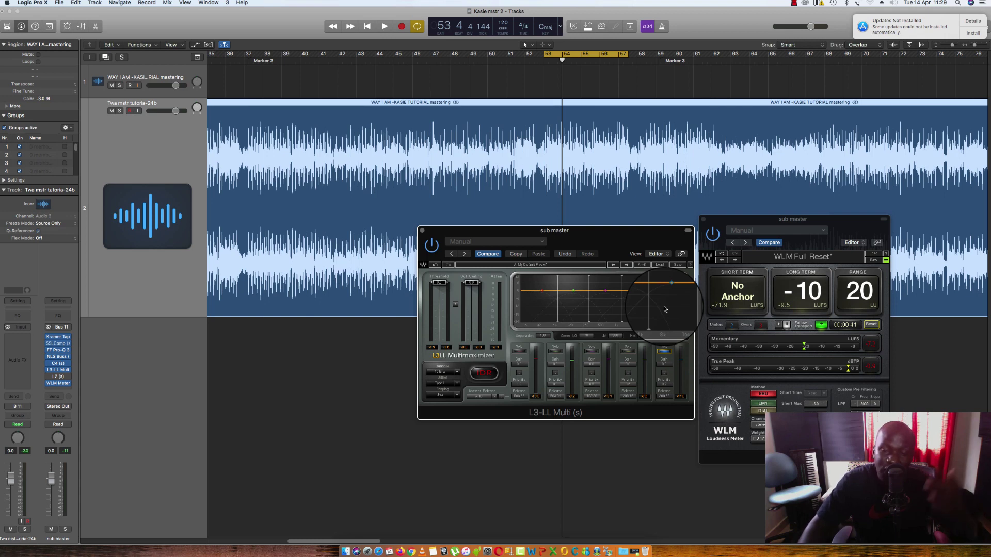
key(space)
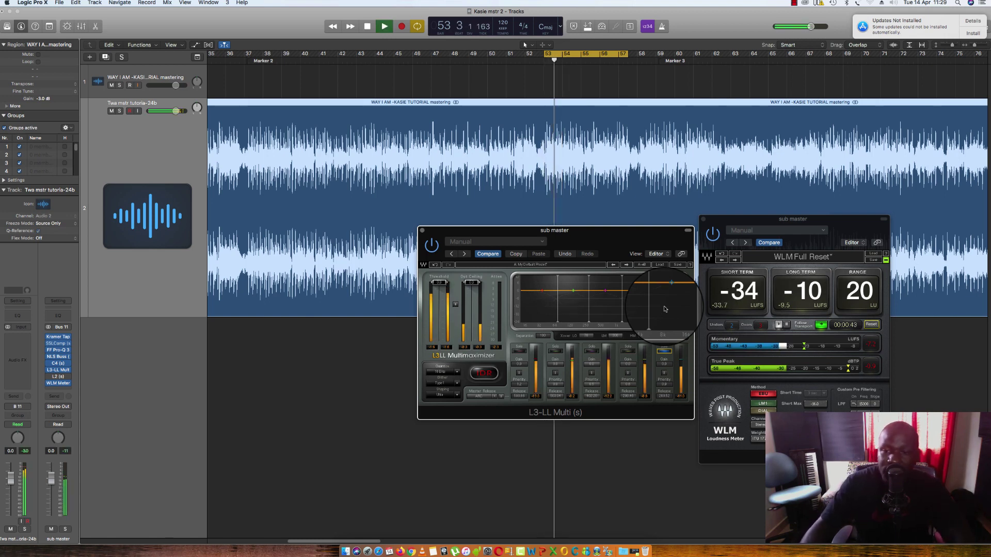
key(space)
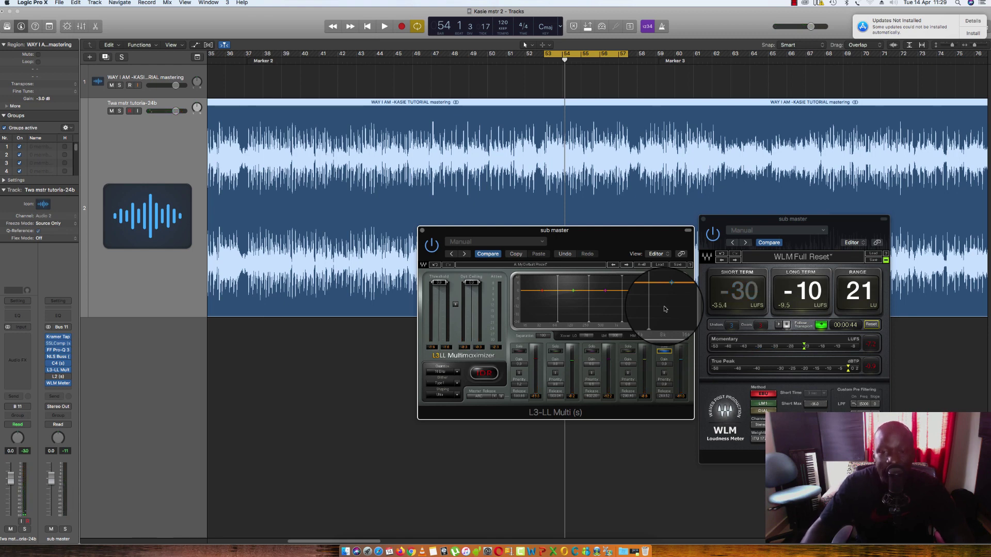
drag(608, 247, 608, 235)
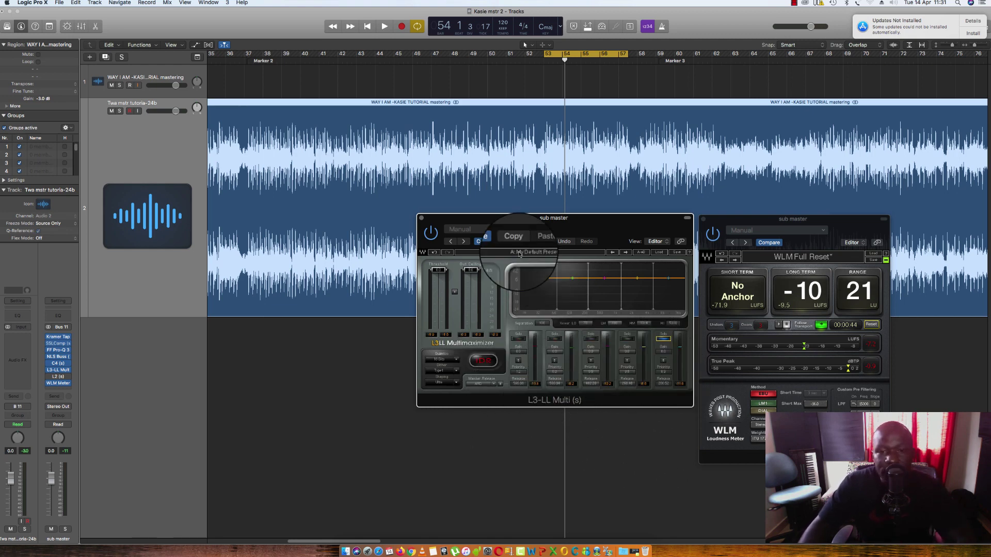
Keep the L3-LL output ceiling at 0.0 and restart playback to monitor the limiting.
drag(571, 218, 569, 217)
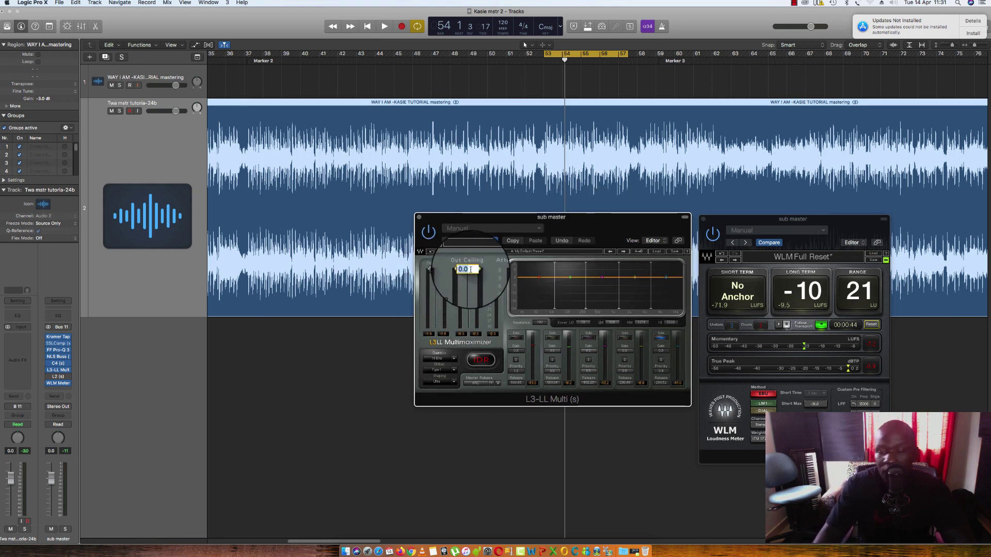
key(Return)
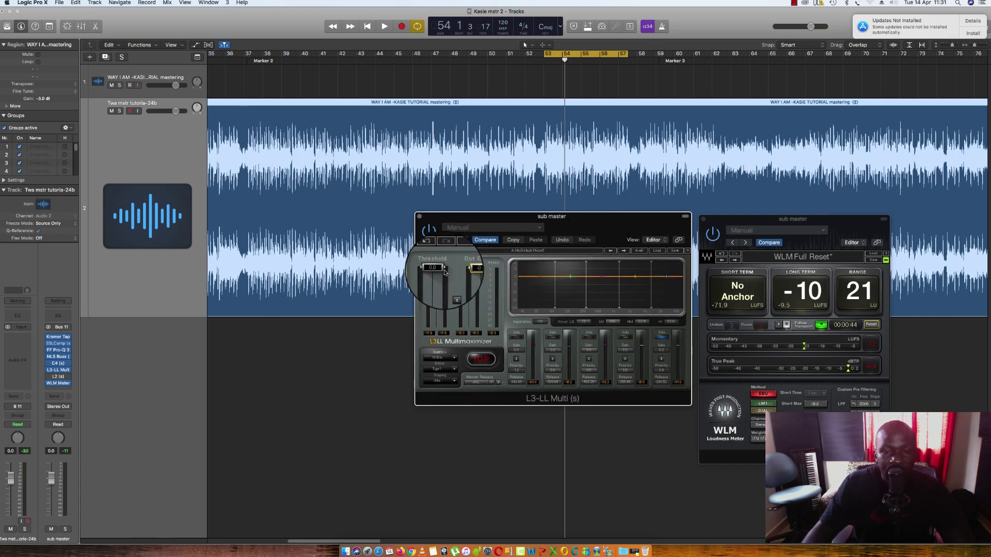
key(space)
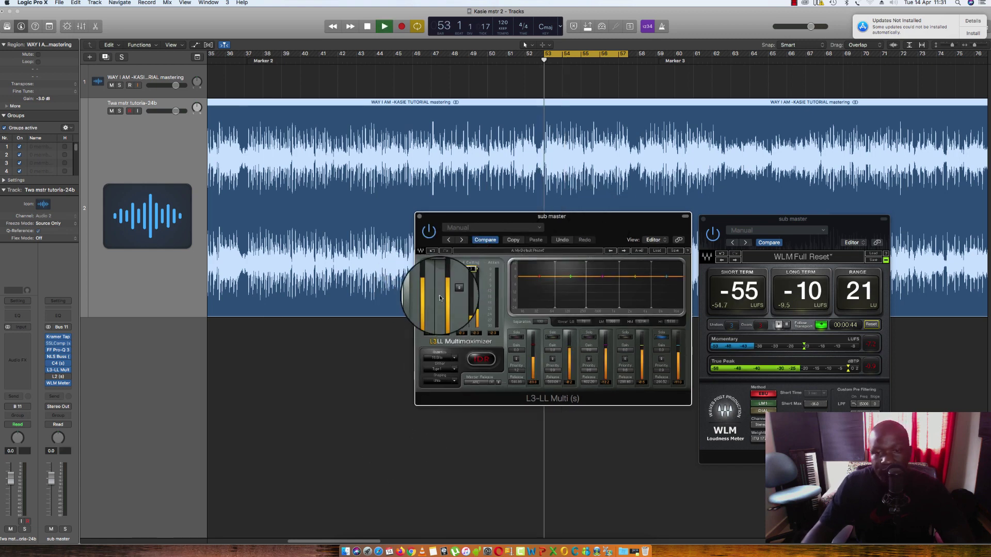
key(space)
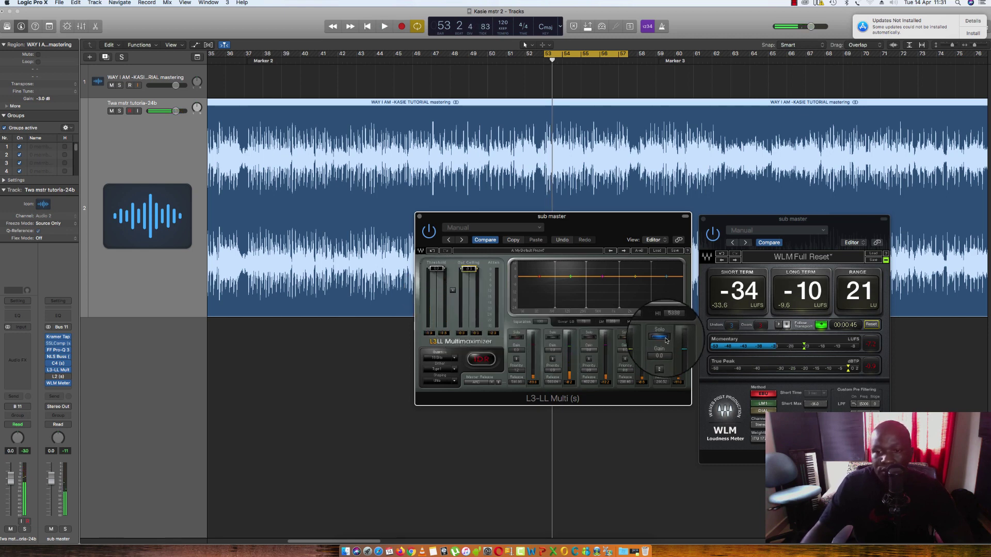
key(space)
Lower the L3-LL threshold to -3.2 and beyond, then stop at -10 LUFS long-term.
drag(436, 269, 436, 276)
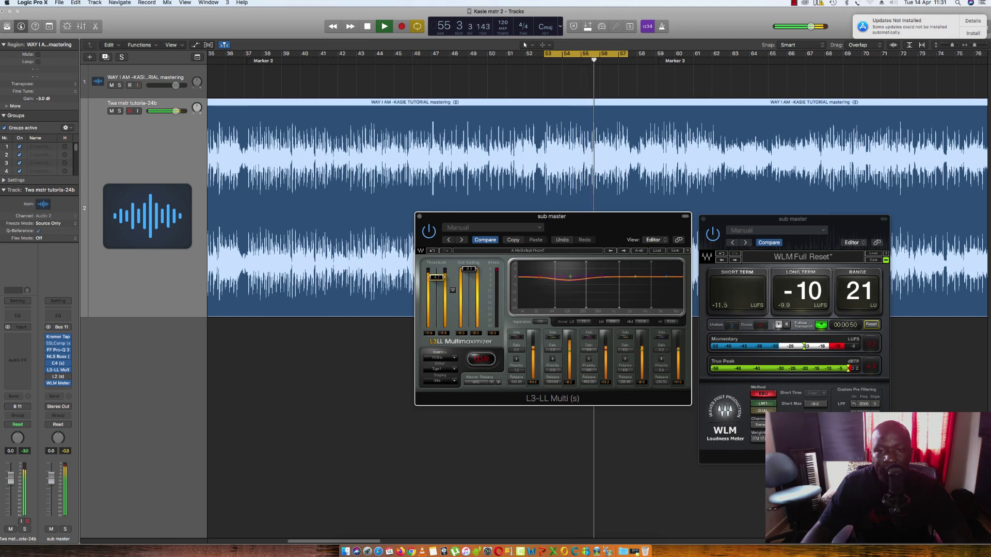
drag(436, 278, 439, 284)
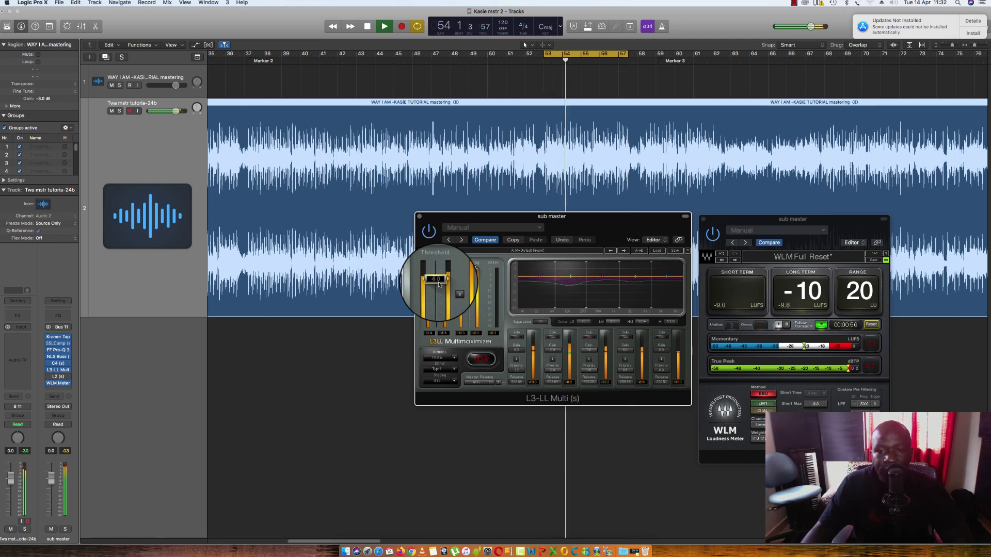
key(space)
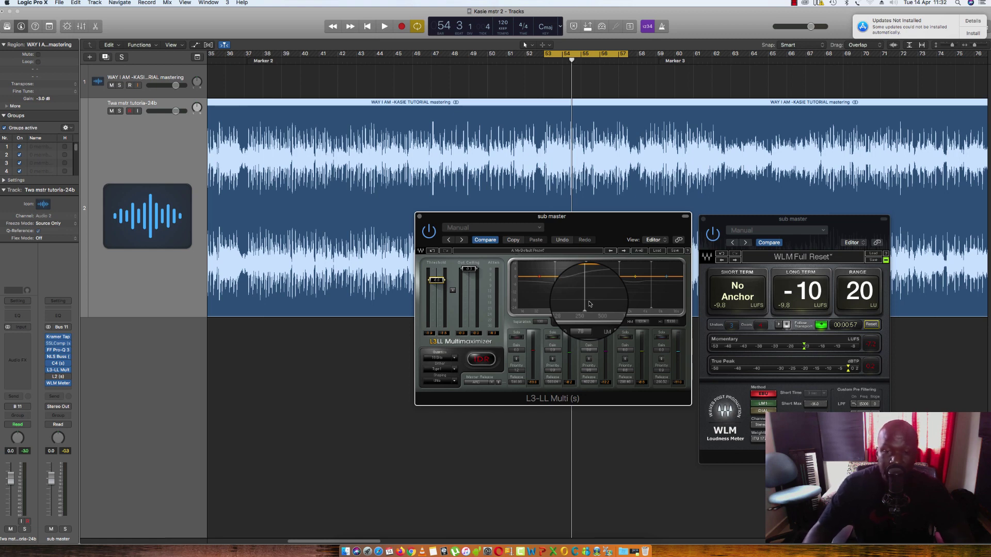
key(space)
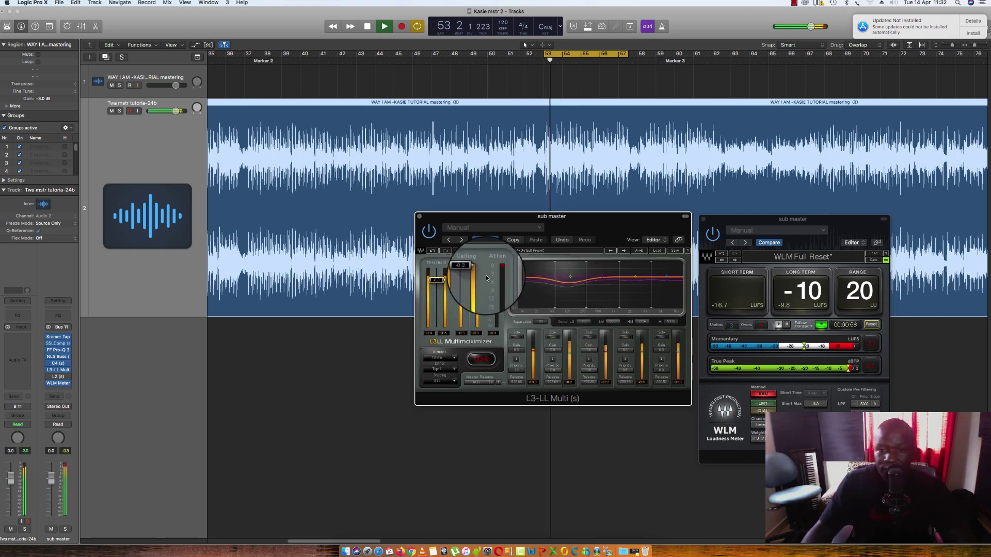
key(space)
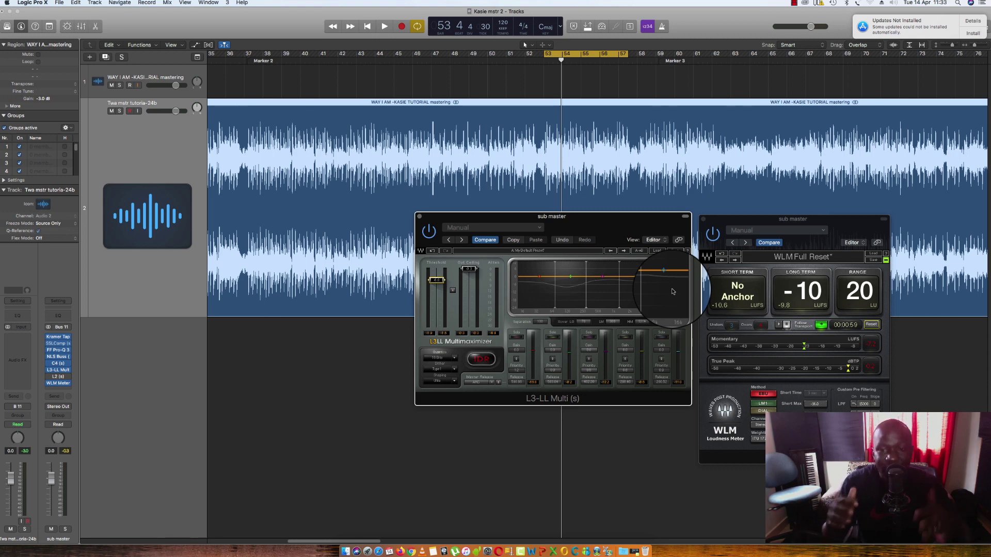
During playback, reset the WLM meter and lower the L3 Threshold to reach -7 LUFS long-term.
key(space)
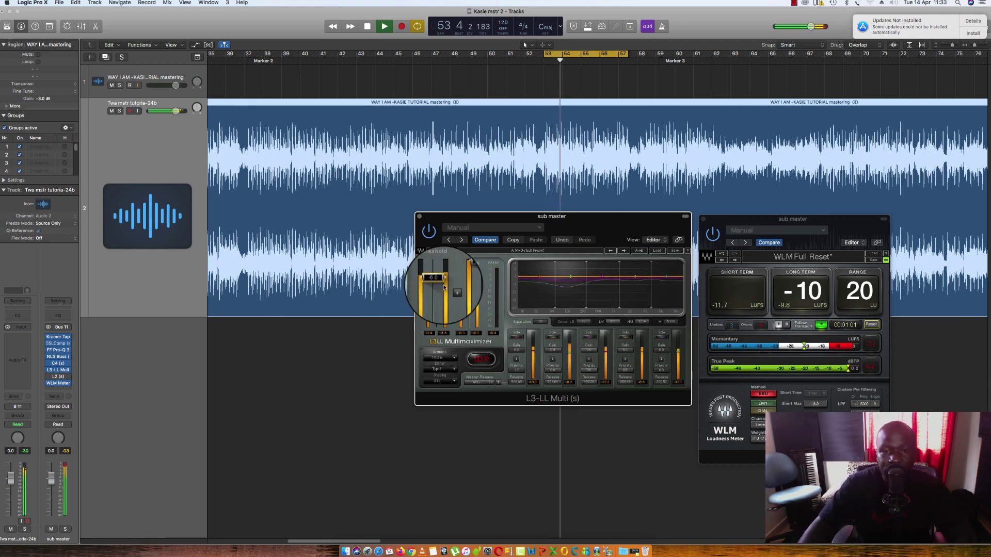
drag(444, 287, 436, 284)
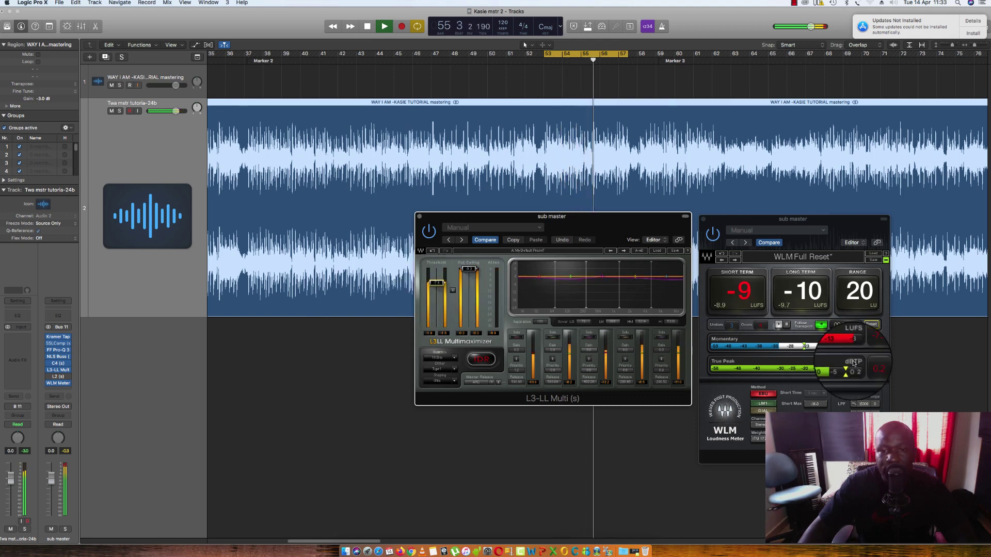
click(871, 326)
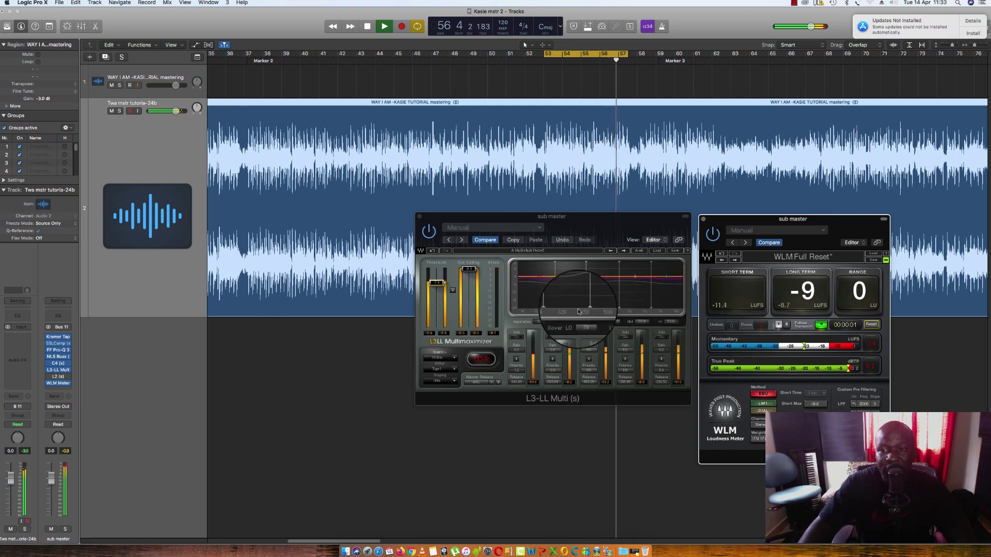
drag(436, 283, 437, 287)
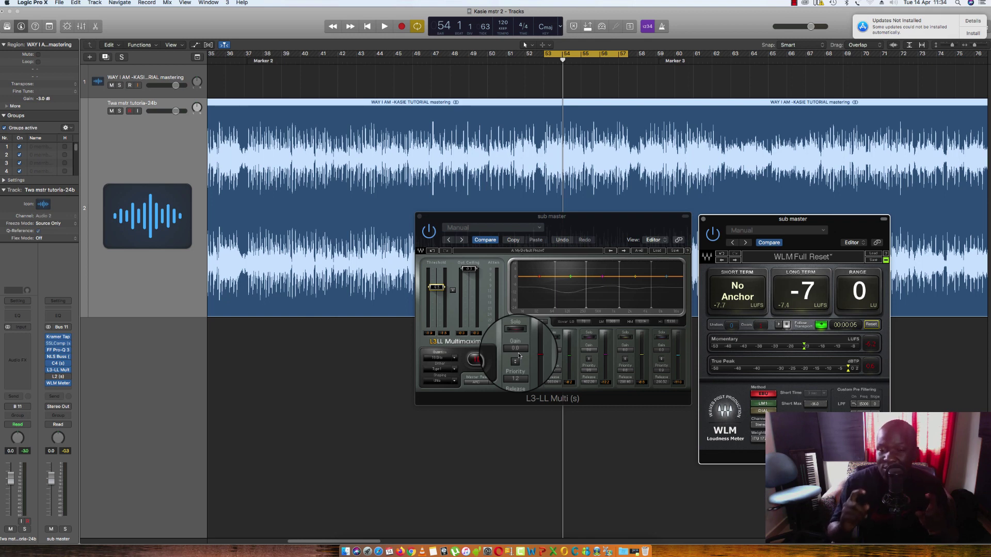
Audition the mix, select the HM band and its Priority setting, then audition again at -7 LUFS.
key(space)
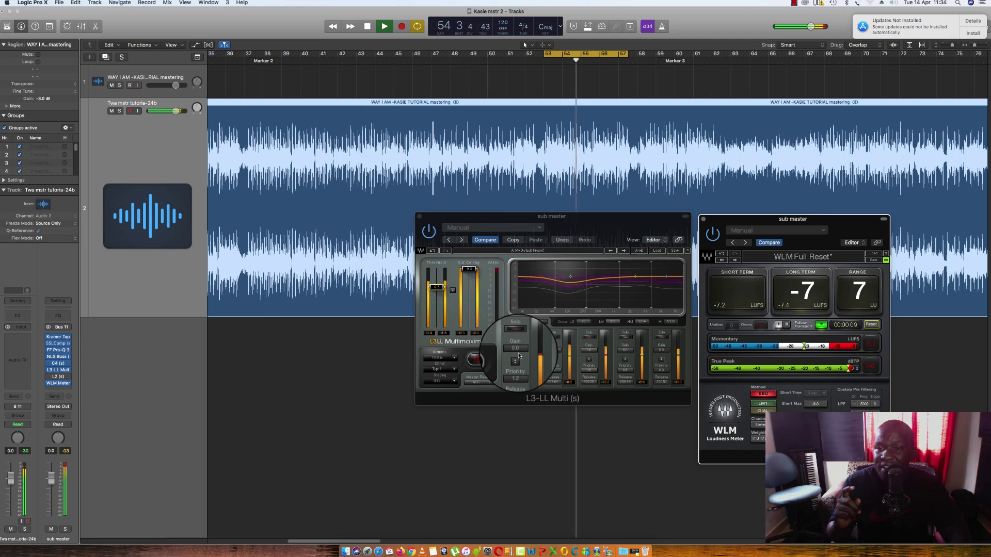
key(space)
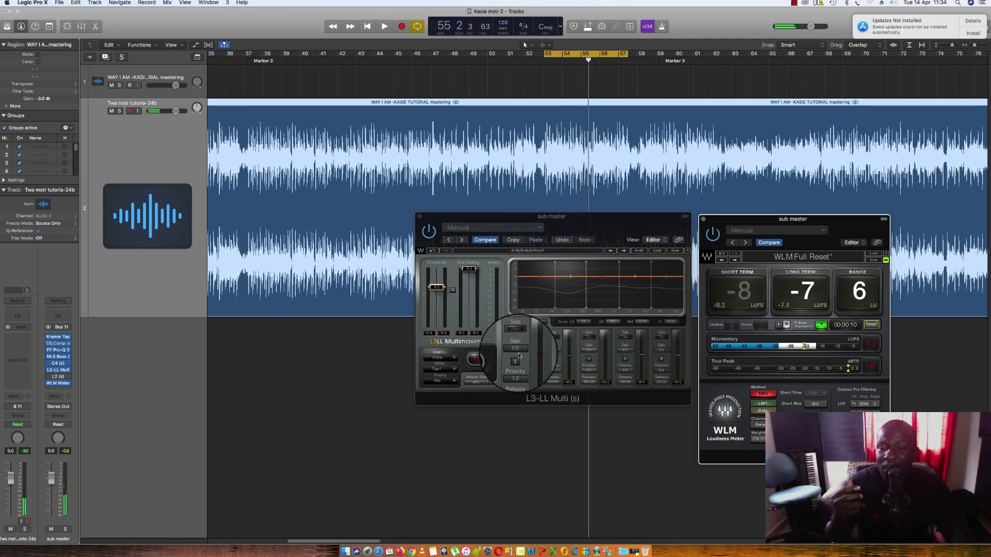
click(636, 279)
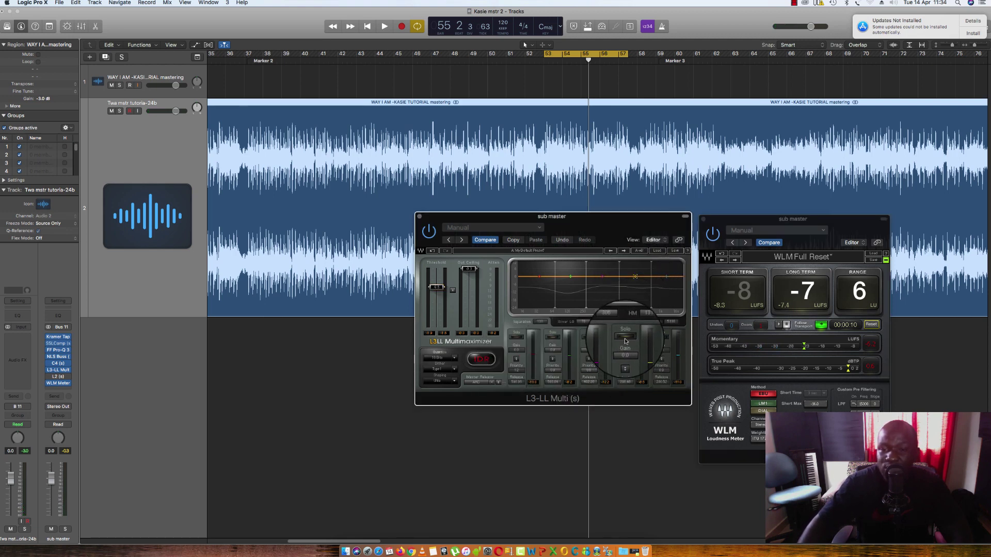
click(626, 371)
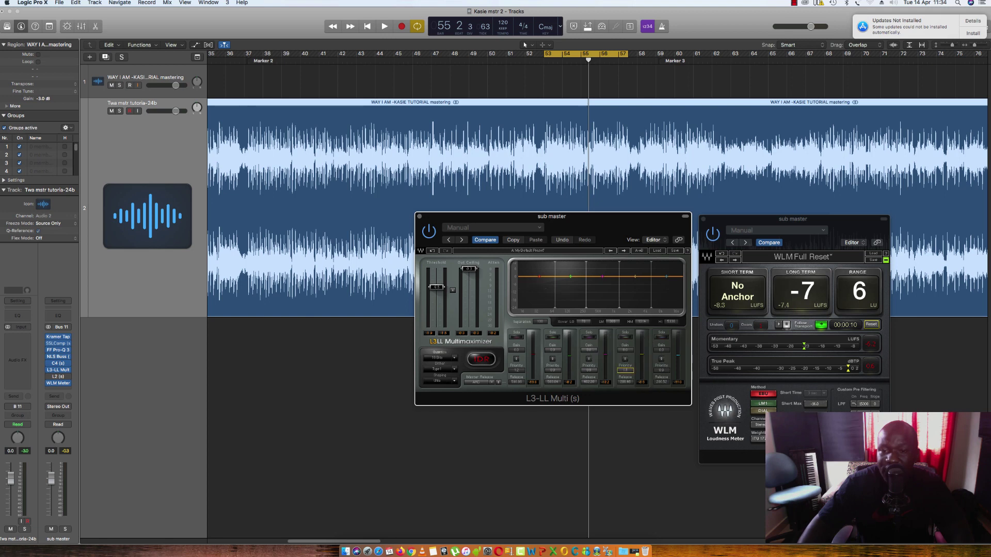
key(space)
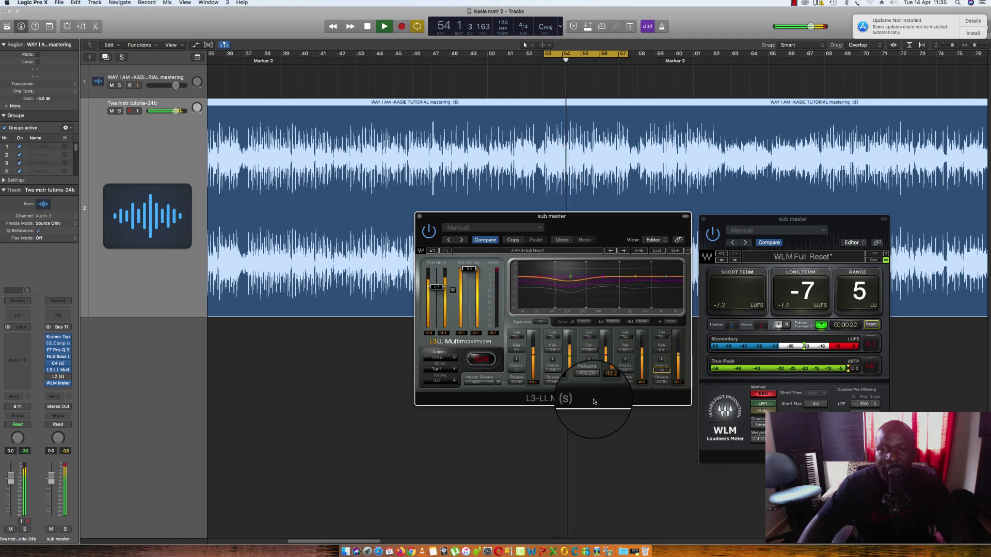
key(space)
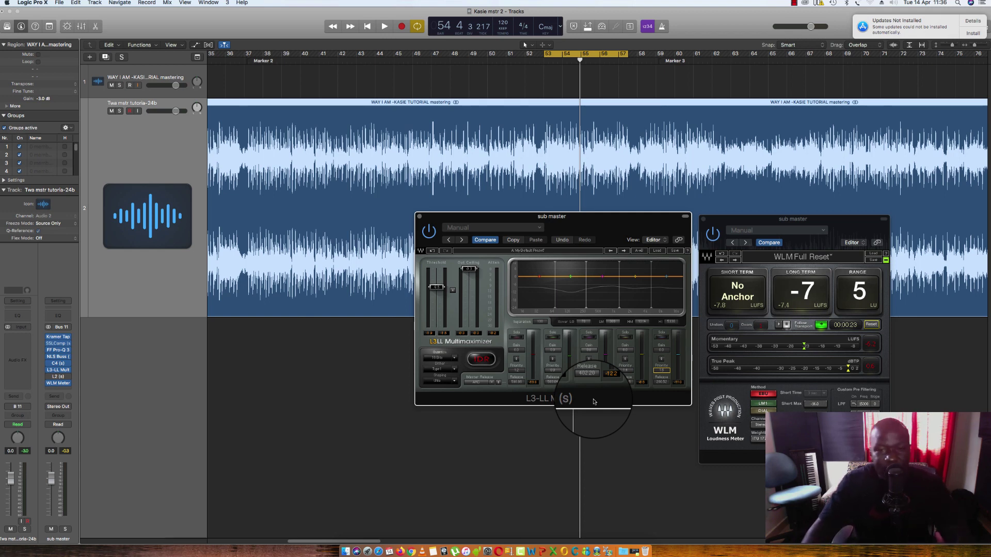
Arrange the L3 limiter and WLM meter windows side by side, then play the song to a -8 LUFS long-term reading.
drag(591, 219, 561, 211)
drag(719, 219, 722, 207)
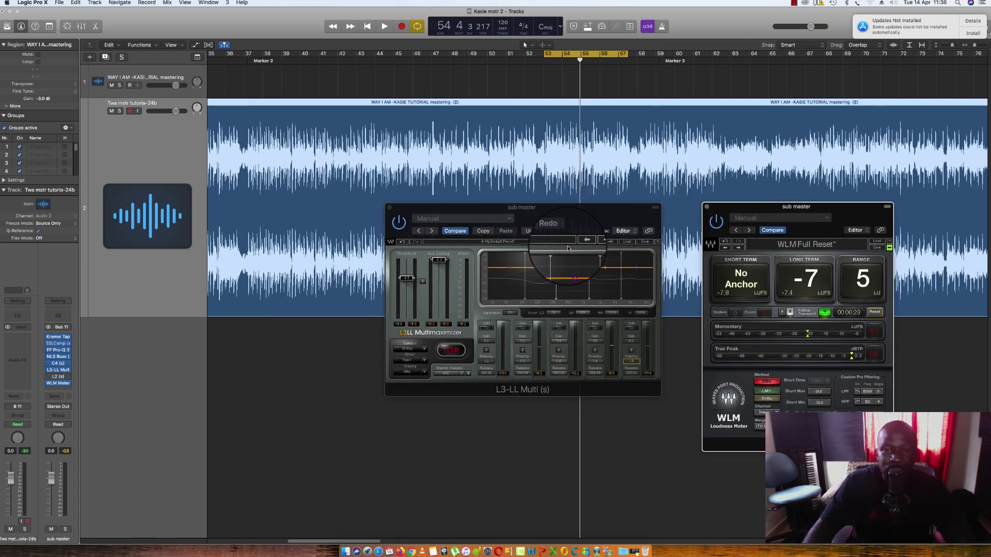
click(572, 219)
key(space)
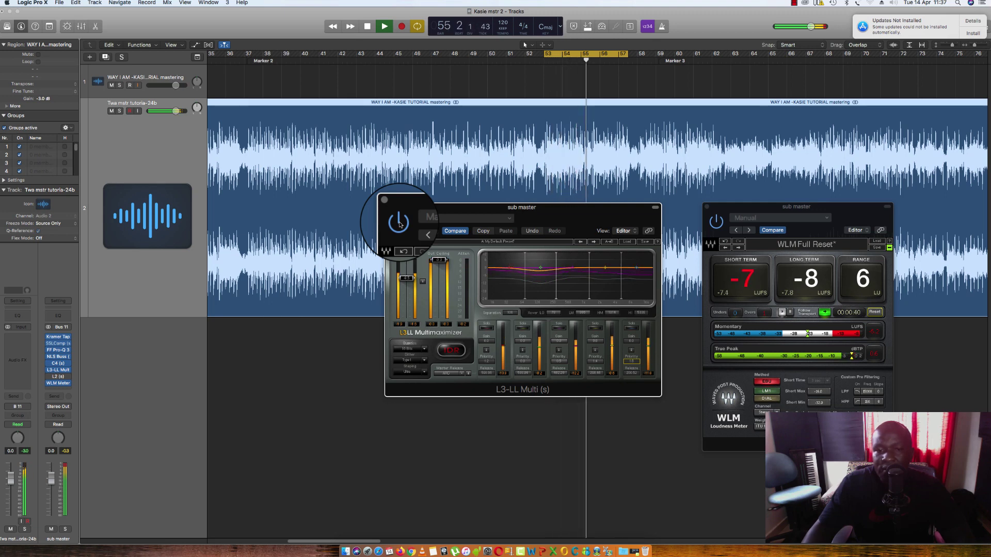
key(space)
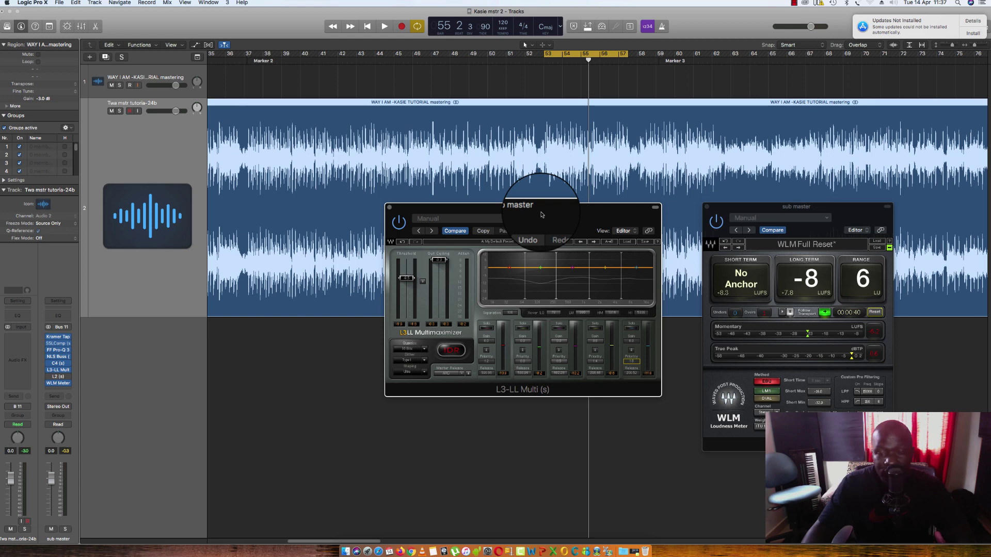
Nudge the L3 limiter window right and replay from bar 53 with the WLM meter freshly reset.
drag(542, 215, 543, 215)
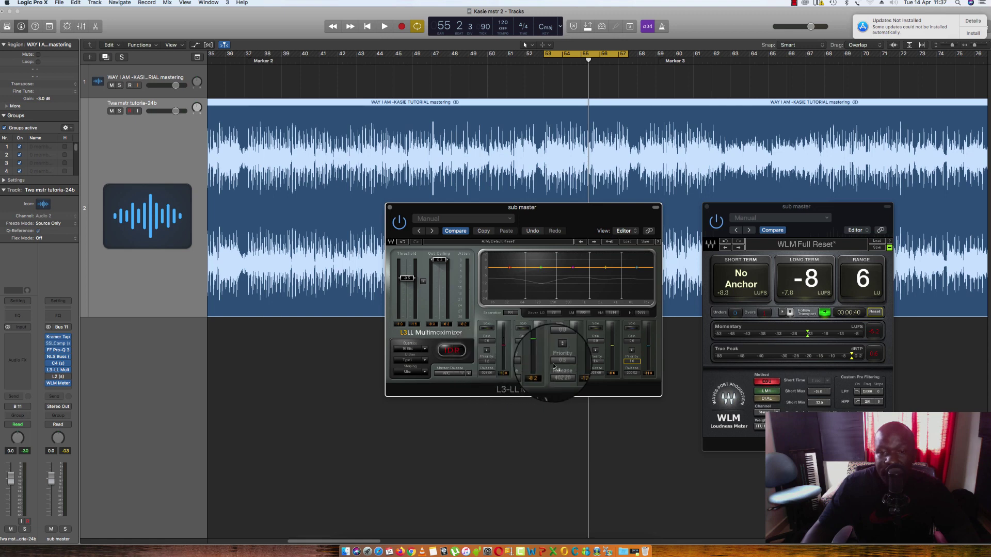
key(space)
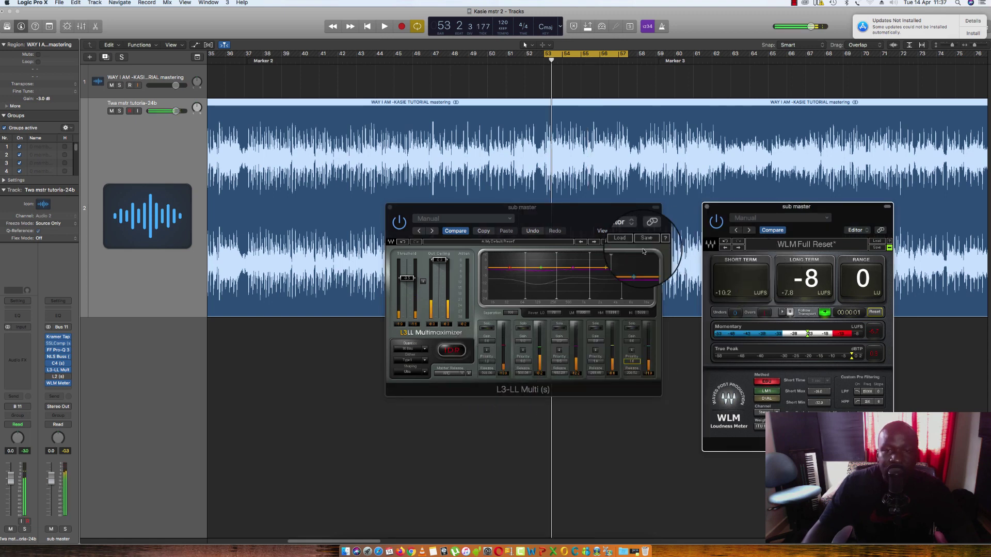
drag(552, 206, 563, 208)
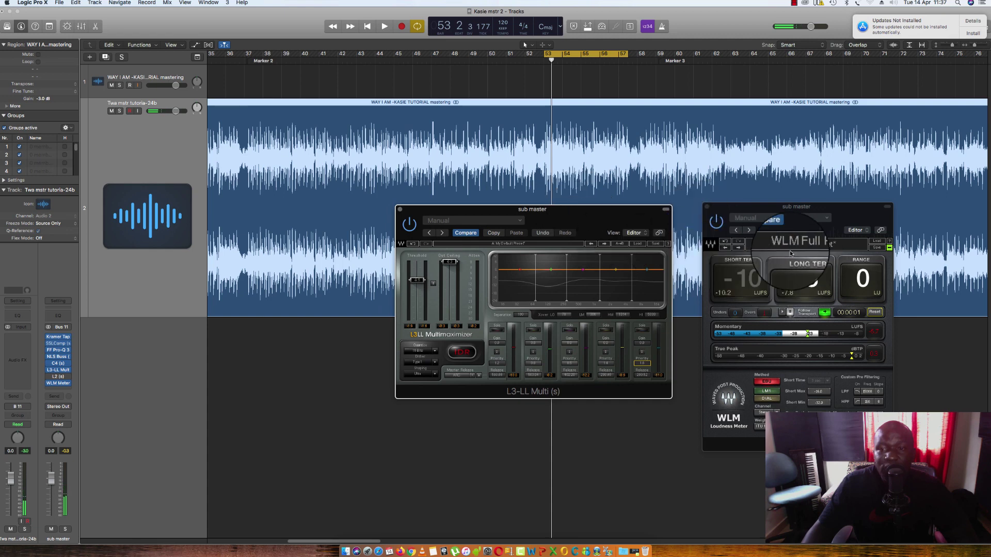